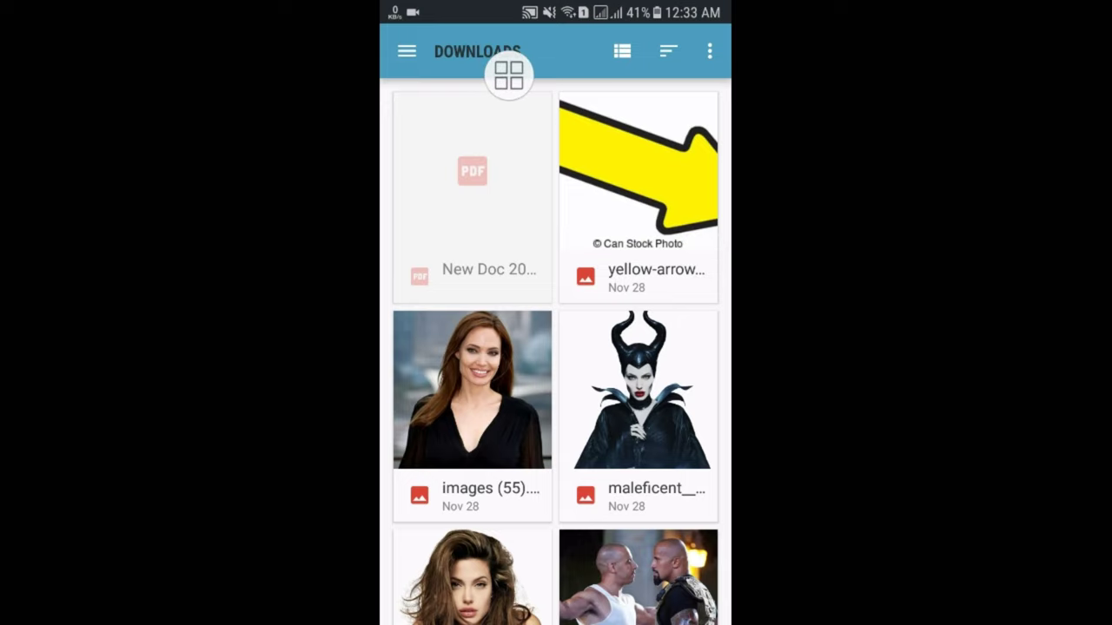
- Pick the photo of the bald man in a black T-shirt from Downloads in the file picker
drag(384, 260, 608, 260)
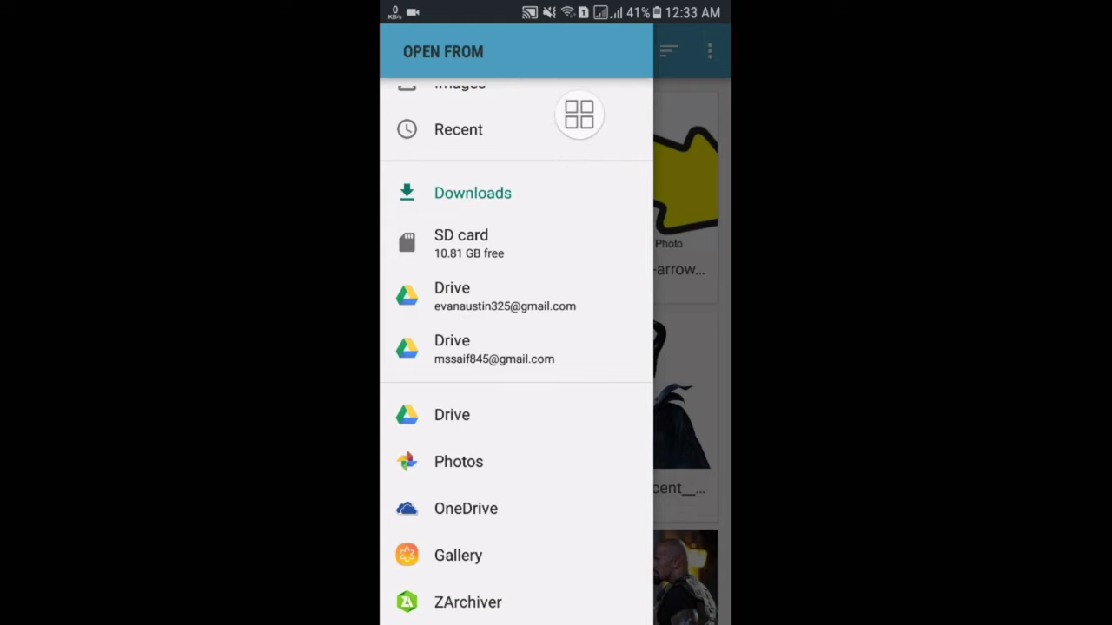
click(472, 193)
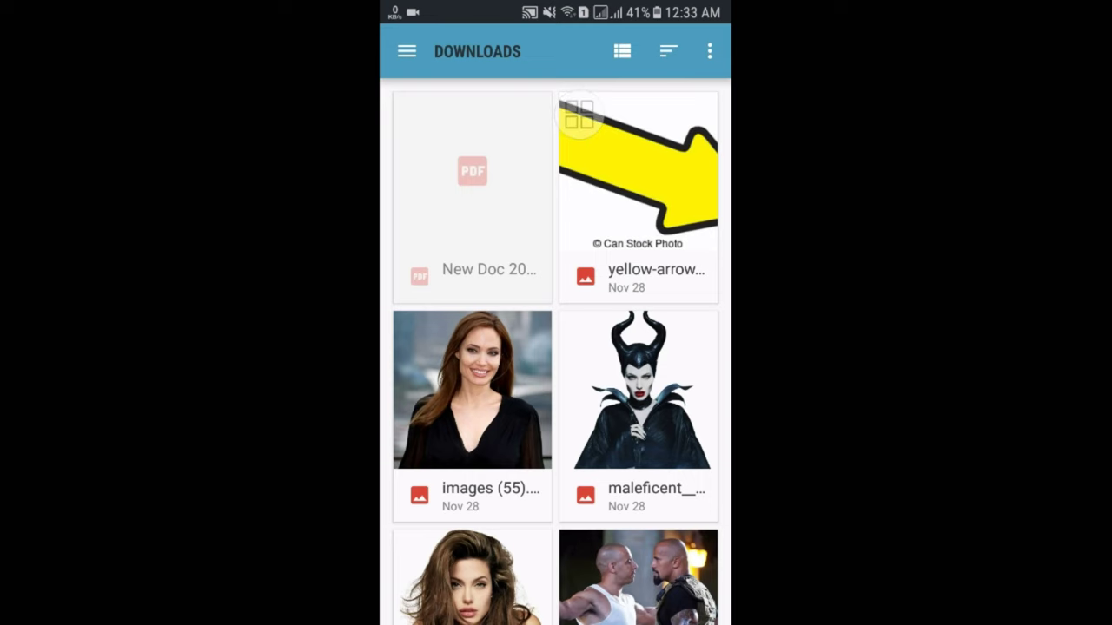
scroll(556, 347, down, 3)
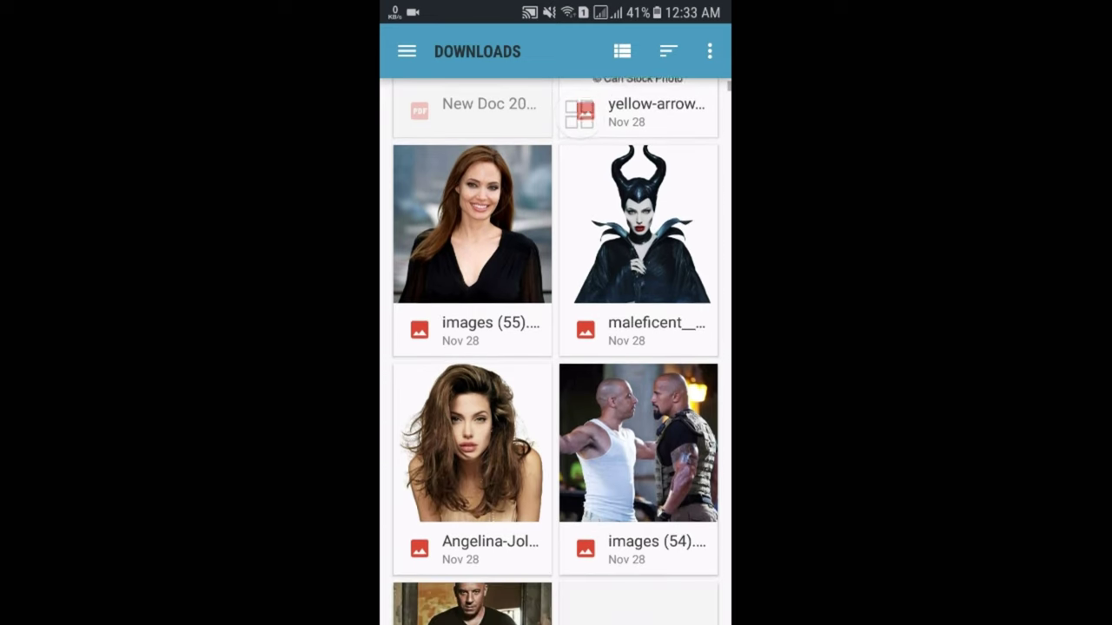
scroll(556, 347, down, 2)
scroll(556, 348, down, 1)
scroll(556, 348, down, 2)
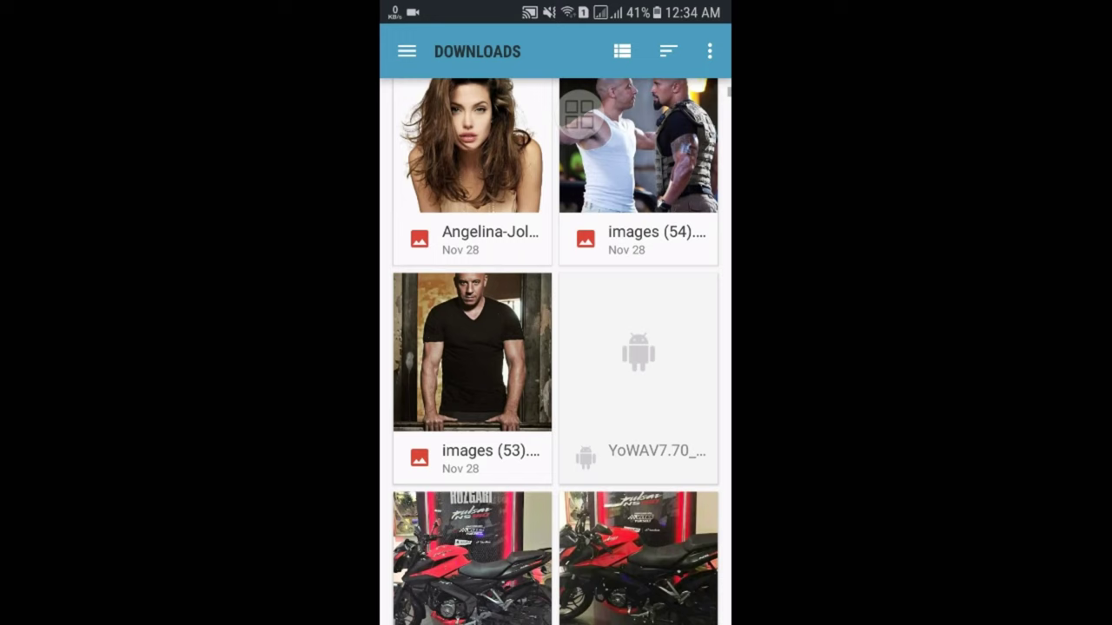
mouse_move(579, 114)
mouse_down()
mouse_move(521, 235)
mouse_move(634, 186)
mouse_up()
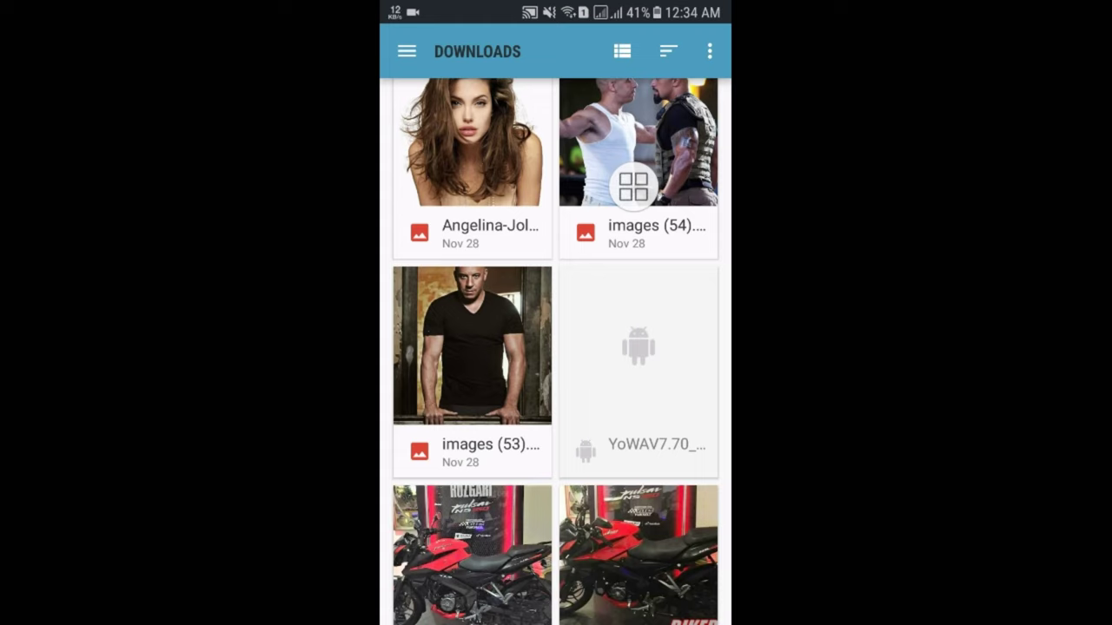
click(471, 364)
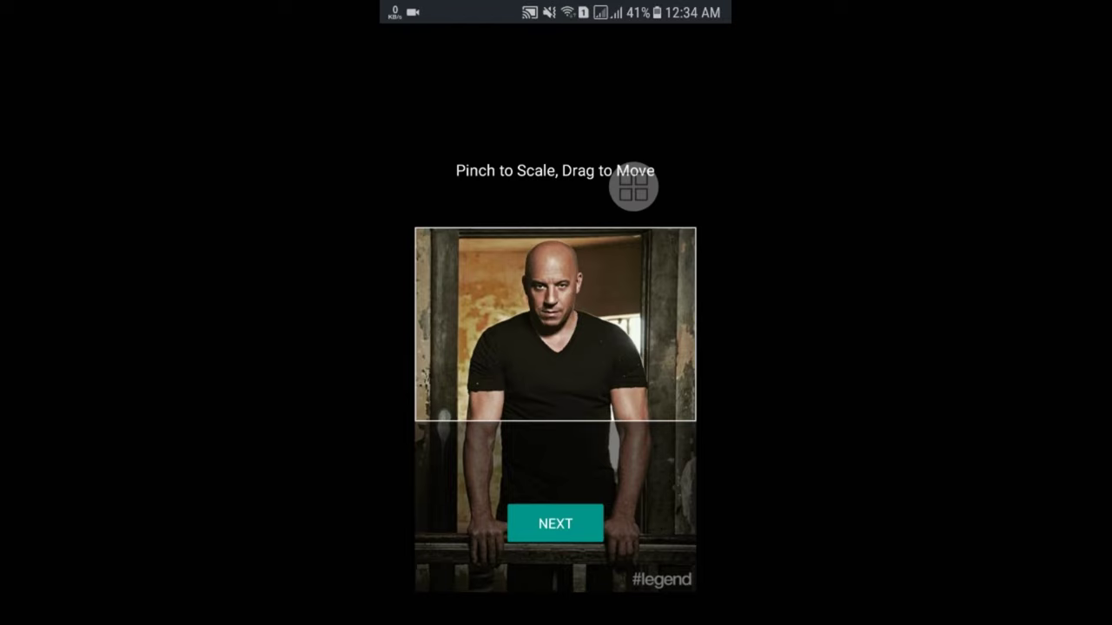
- Keep the photo's framing and set the keyboard background brightness to 97%
click(555, 523)
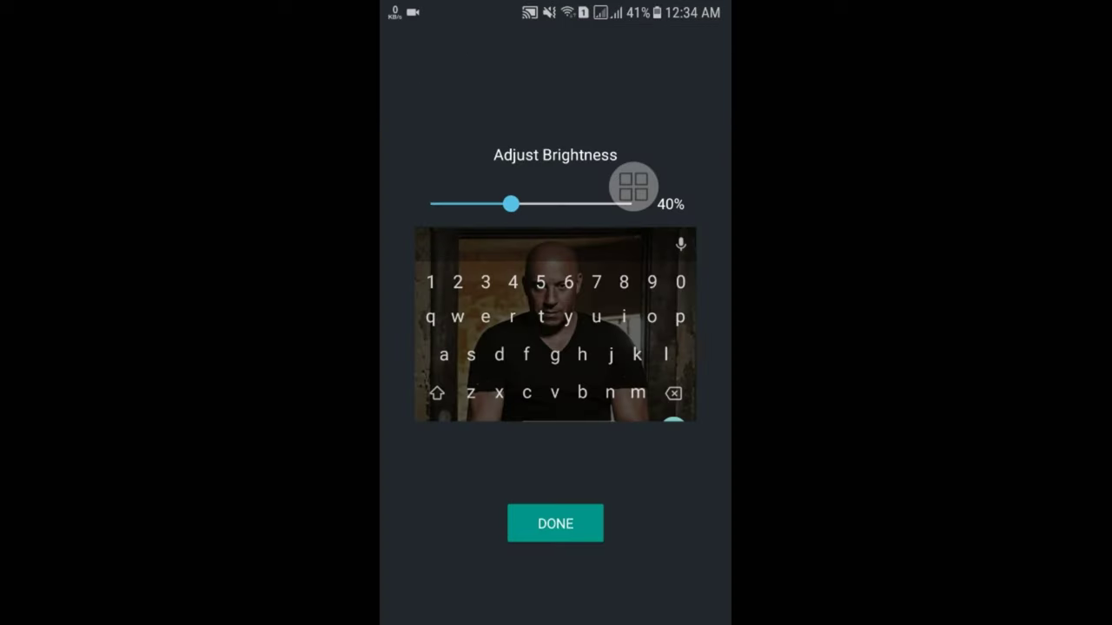
mouse_move(633, 186)
mouse_down()
mouse_move(604, 305)
mouse_move(620, 291)
mouse_up()
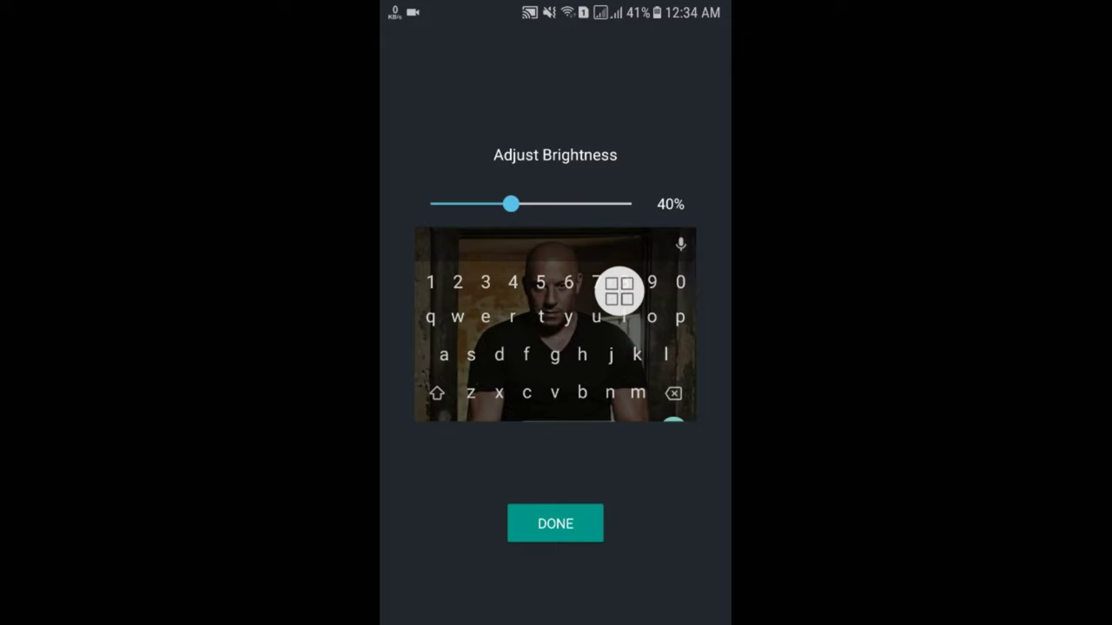
drag(619, 291, 668, 119)
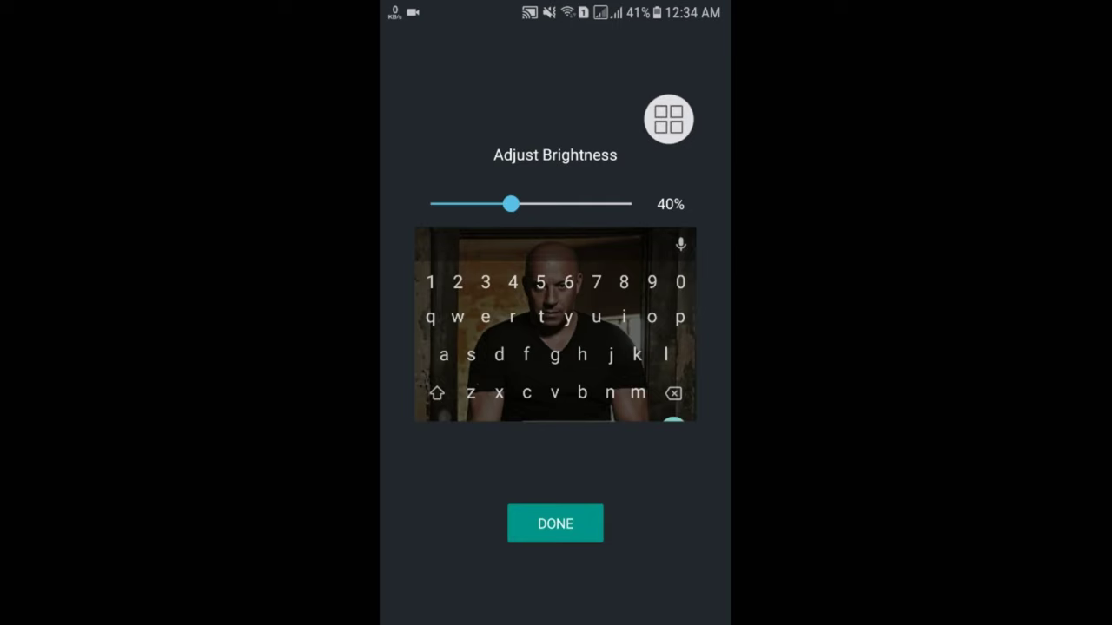
drag(511, 204, 631, 203)
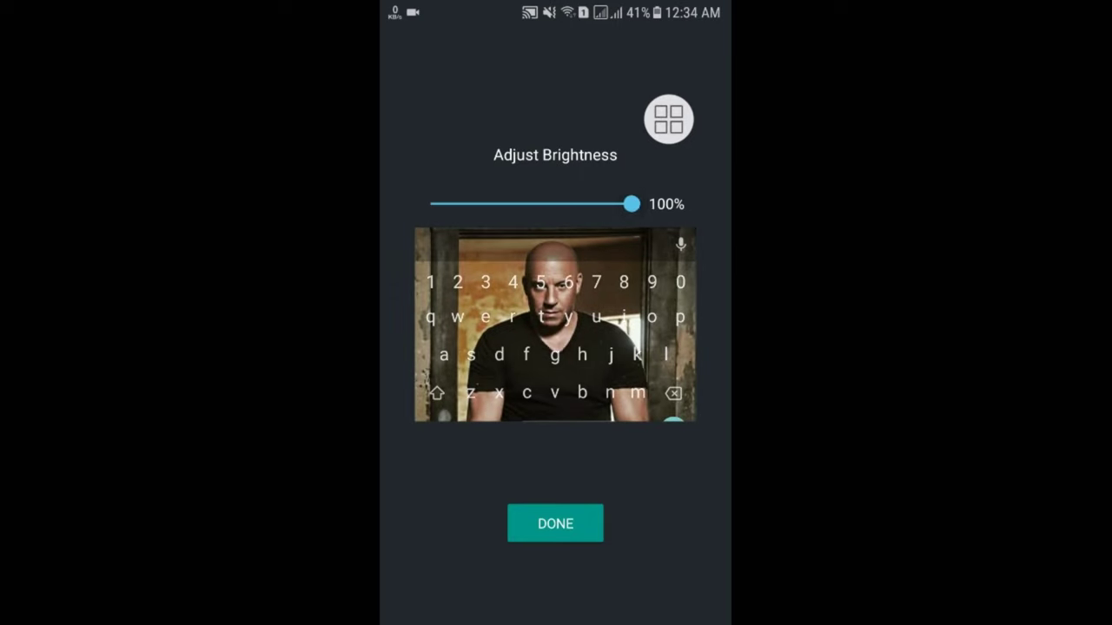
mouse_move(631, 203)
mouse_down()
mouse_move(546, 203)
mouse_move(625, 203)
mouse_up()
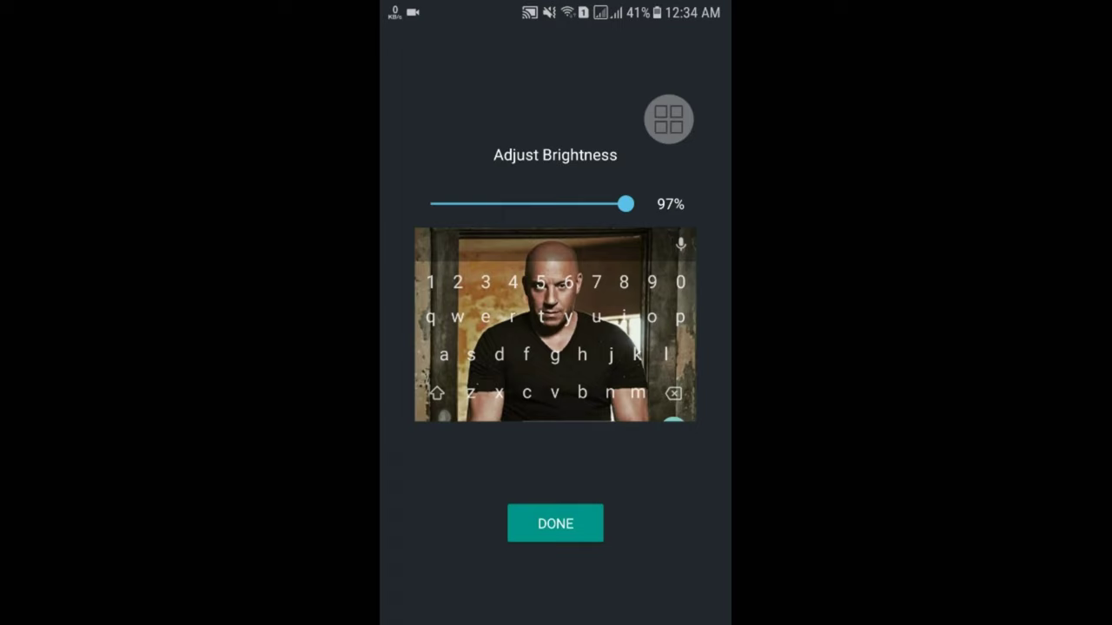
- Apply the bald-man photo theme with key borders left off
click(555, 523)
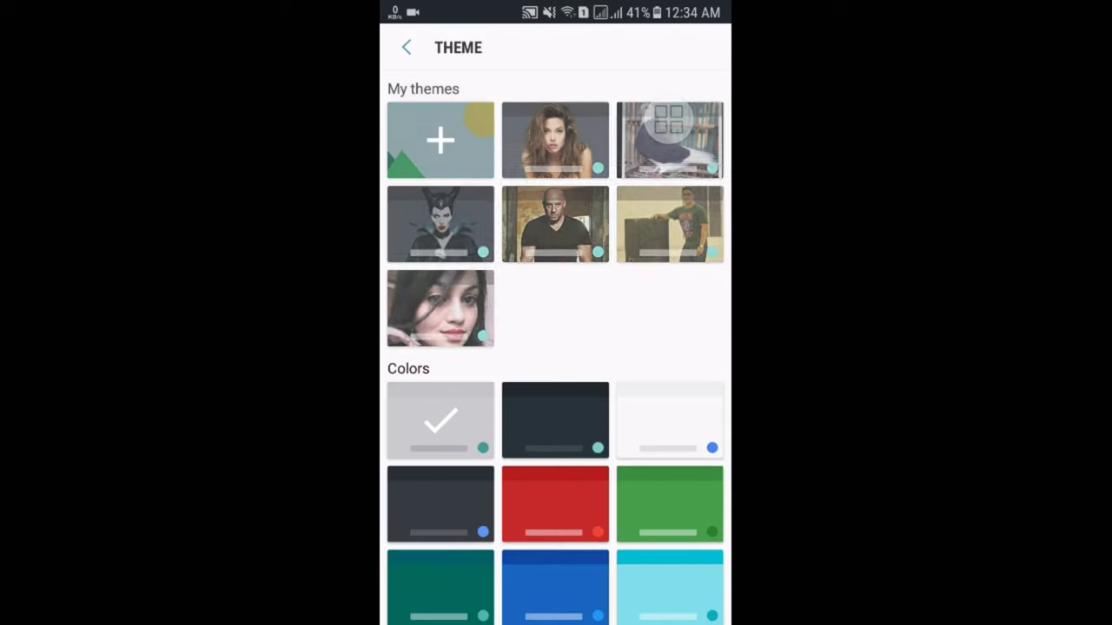
mouse_move(668, 120)
mouse_down()
mouse_move(551, 360)
mouse_move(521, 454)
mouse_move(571, 458)
mouse_move(585, 414)
mouse_up()
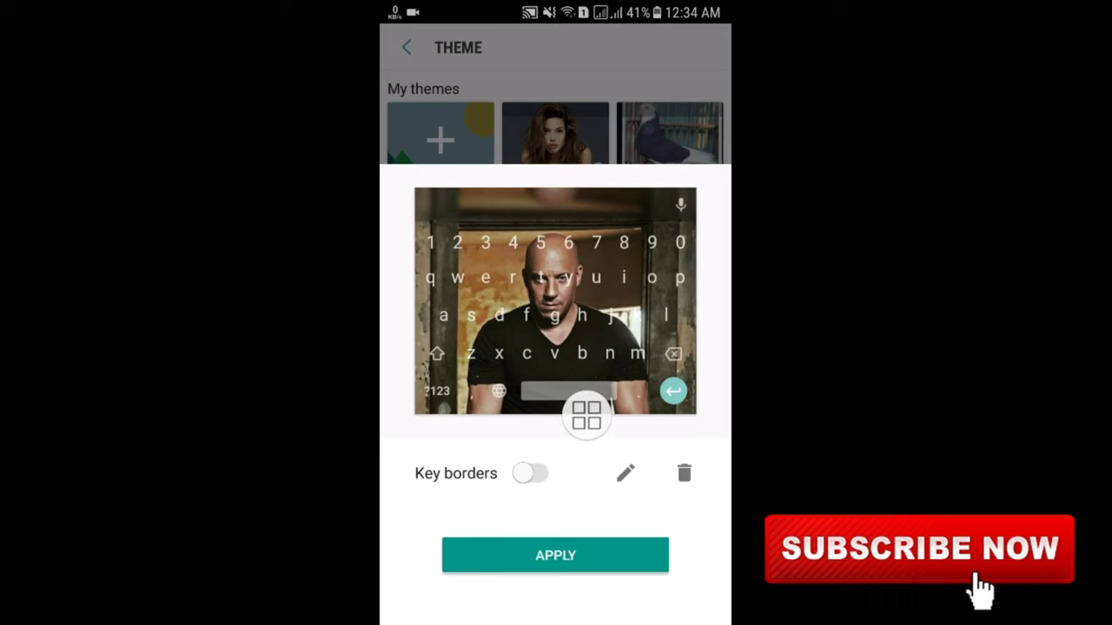
click(529, 474)
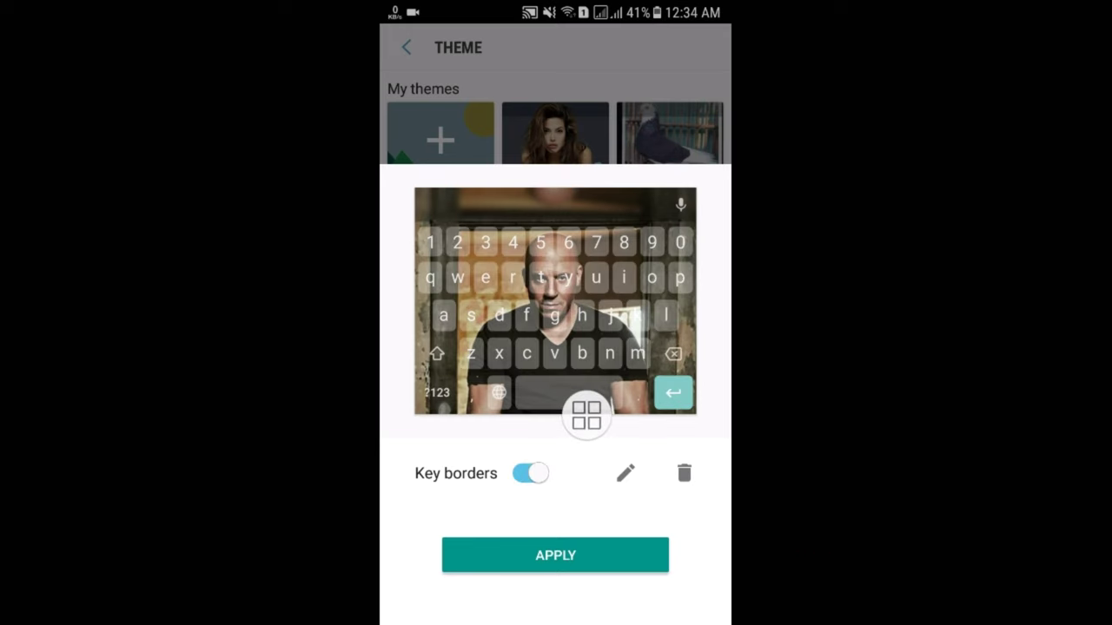
mouse_move(586, 415)
mouse_down()
mouse_move(559, 281)
mouse_move(585, 307)
mouse_move(578, 281)
mouse_move(553, 296)
mouse_move(590, 335)
mouse_move(590, 311)
mouse_up()
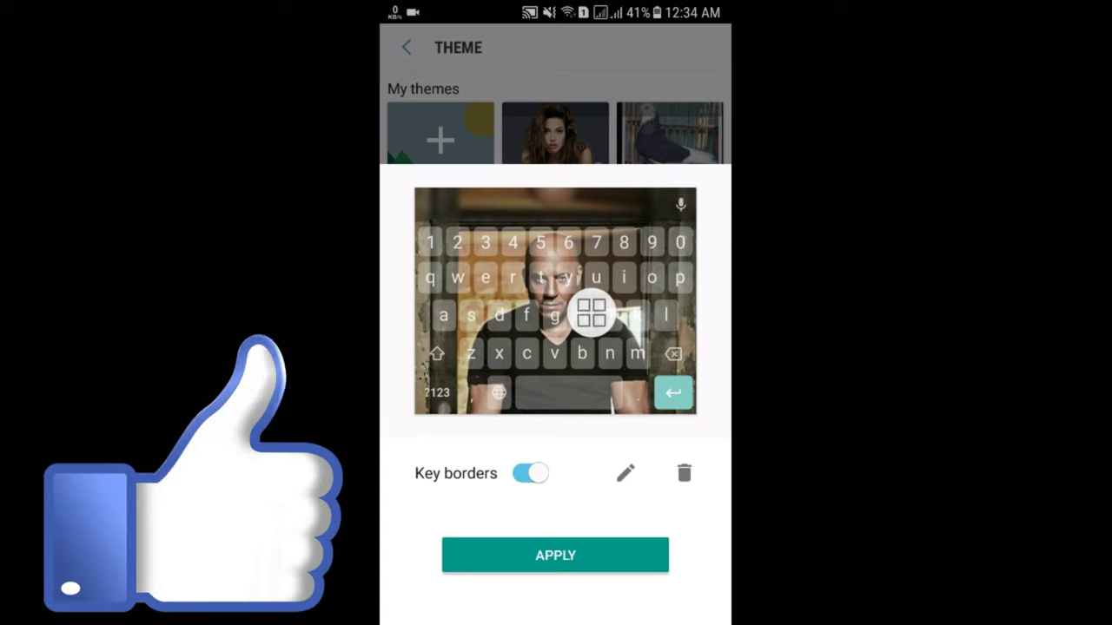
click(529, 474)
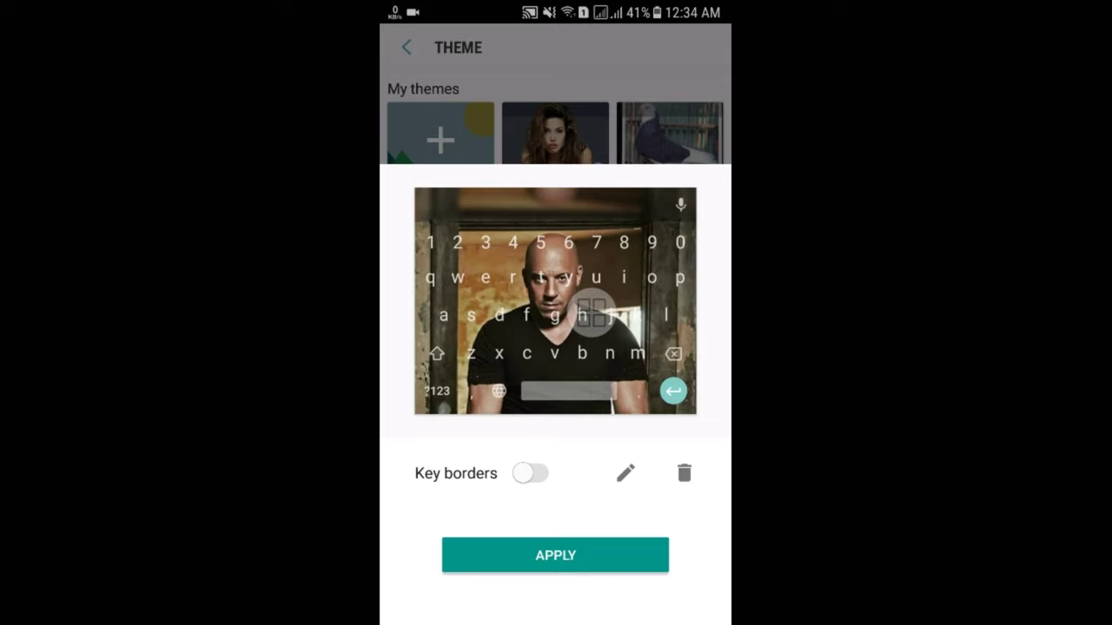
click(555, 555)
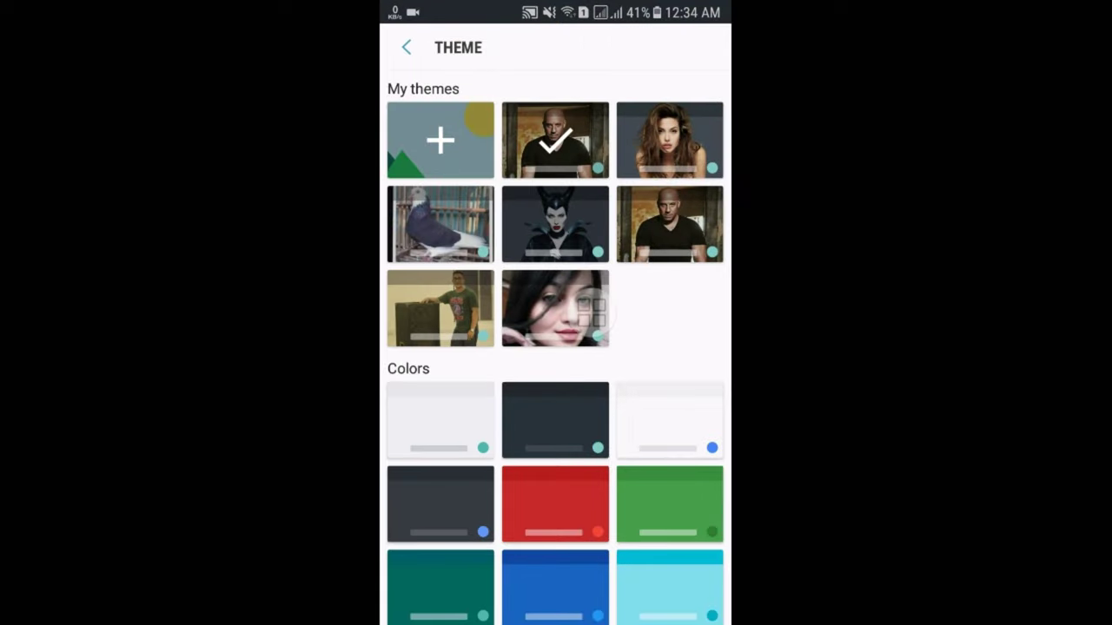
- Return to Gboard's keyboard settings list
click(406, 47)
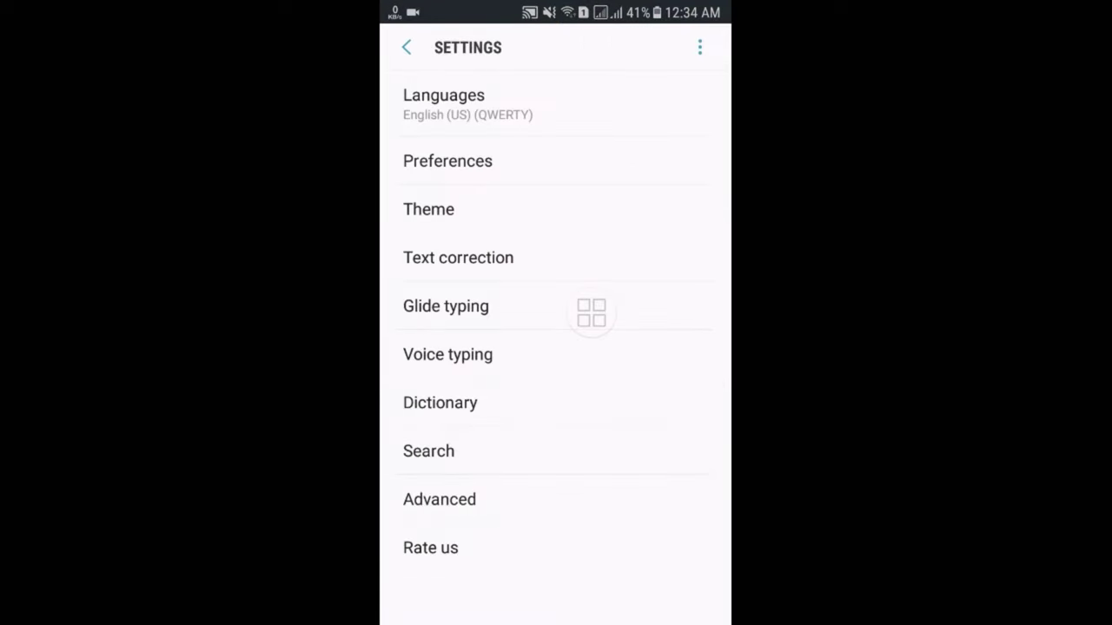
drag(591, 312, 627, 85)
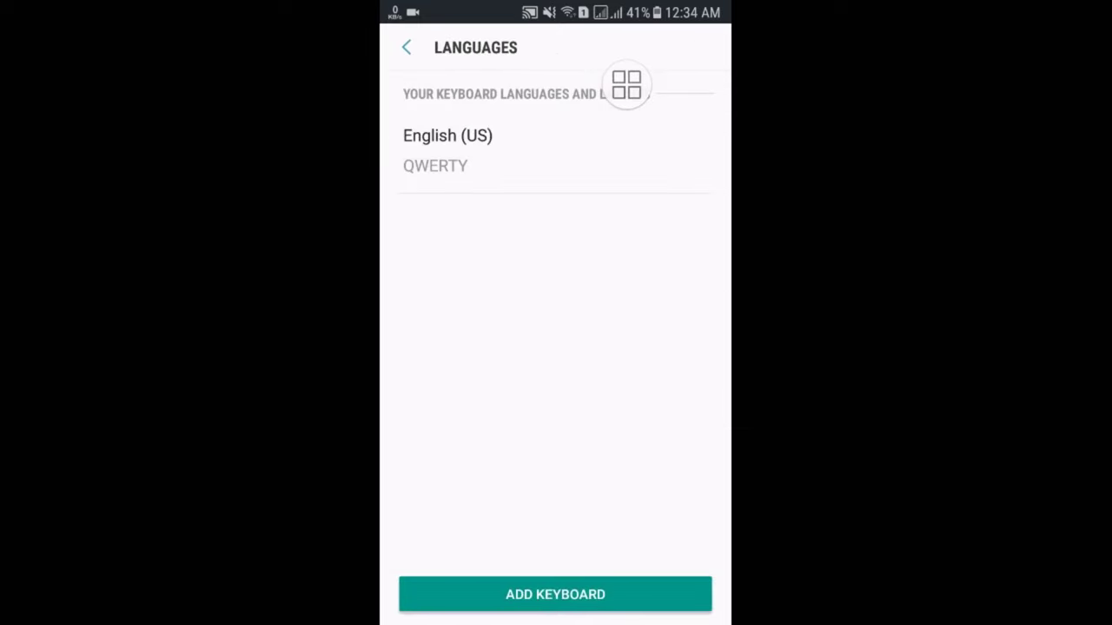
drag(626, 85, 644, 459)
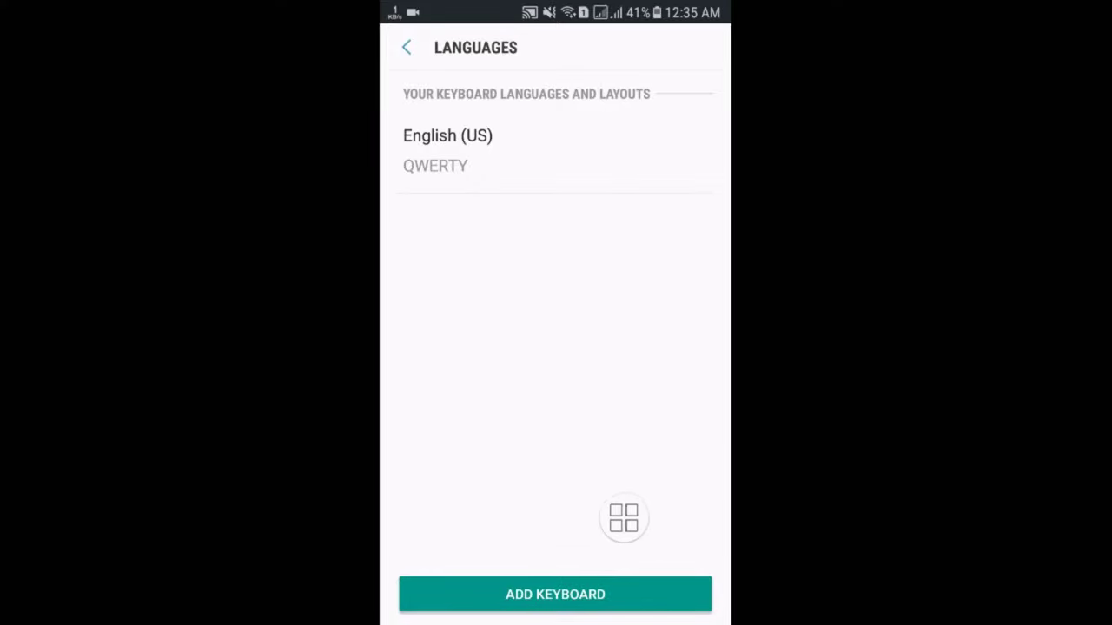
- Start adding a keyboard language and scroll the language list down to Hindi
click(555, 594)
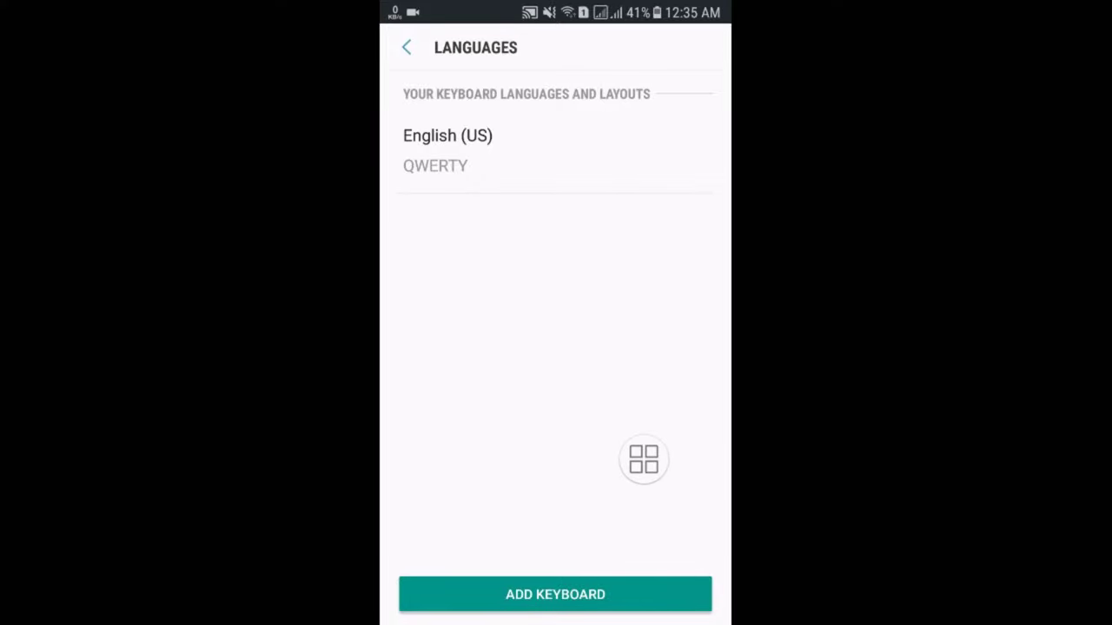
scroll(555, 347, down, 5)
scroll(555, 348, down, 5)
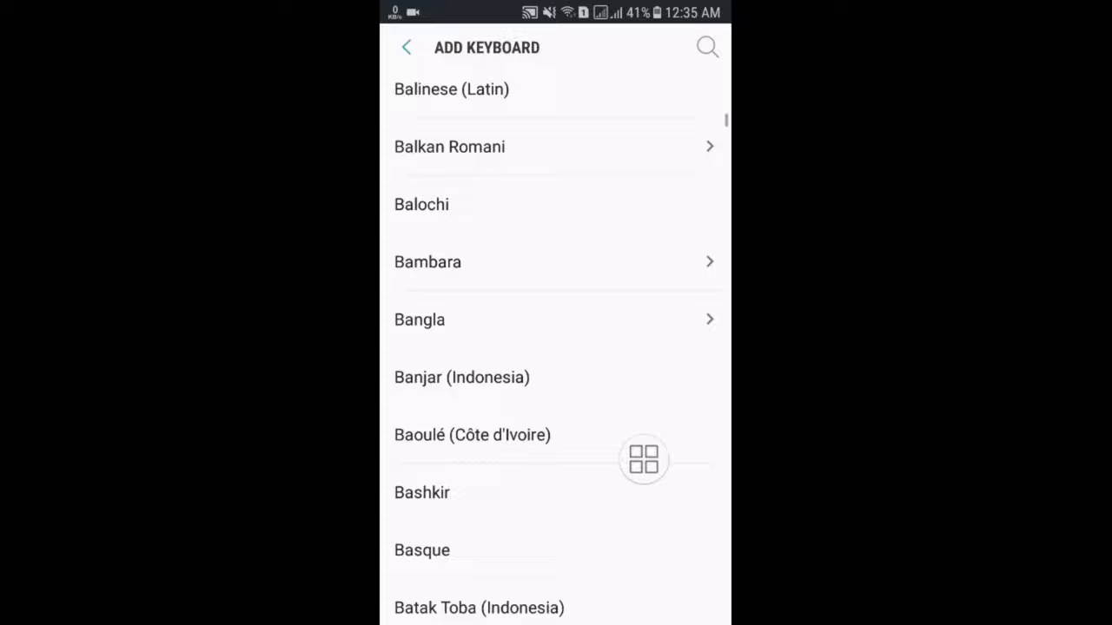
scroll(555, 347, down, 5)
scroll(555, 347, down, 5)
scroll(555, 348, down, 10)
scroll(555, 347, down, 2)
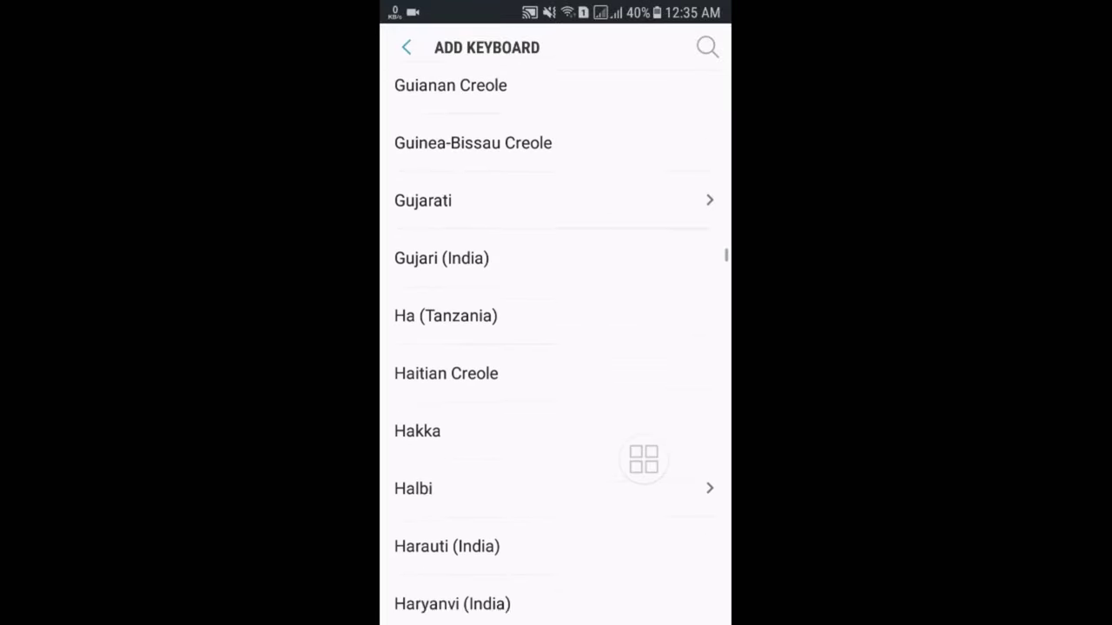
scroll(555, 347, down, 3)
scroll(555, 348, down, 3)
scroll(555, 347, down, 3)
scroll(555, 348, down, 1)
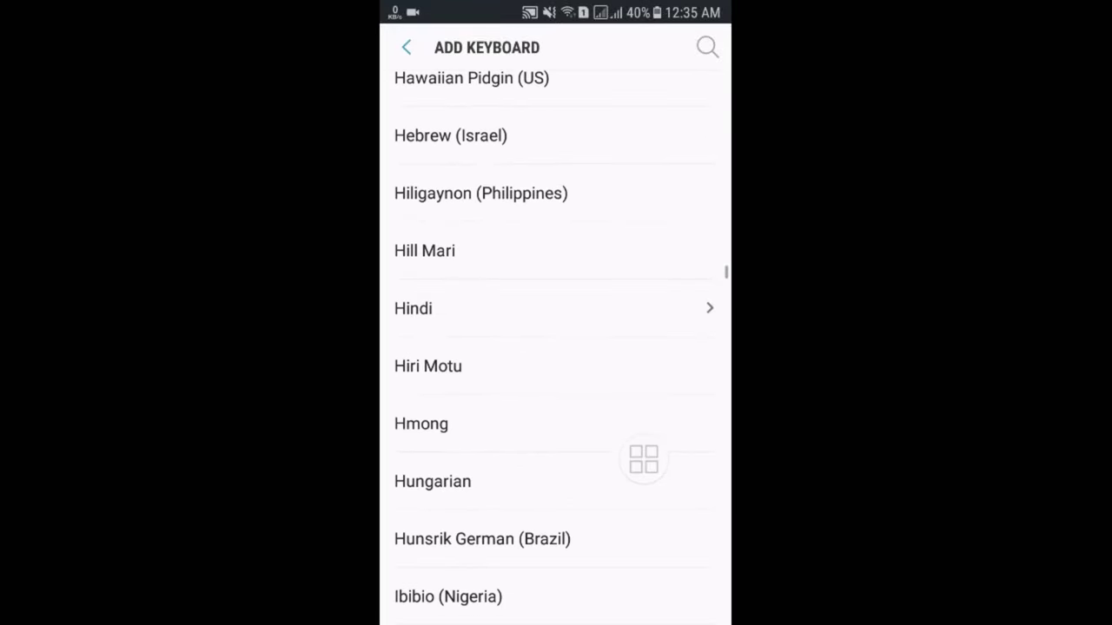
mouse_move(644, 460)
mouse_down()
mouse_move(568, 275)
mouse_move(593, 360)
mouse_up()
- Add Hindi (India) with the abc → हिन्दी layout, then return to Settings
click(502, 308)
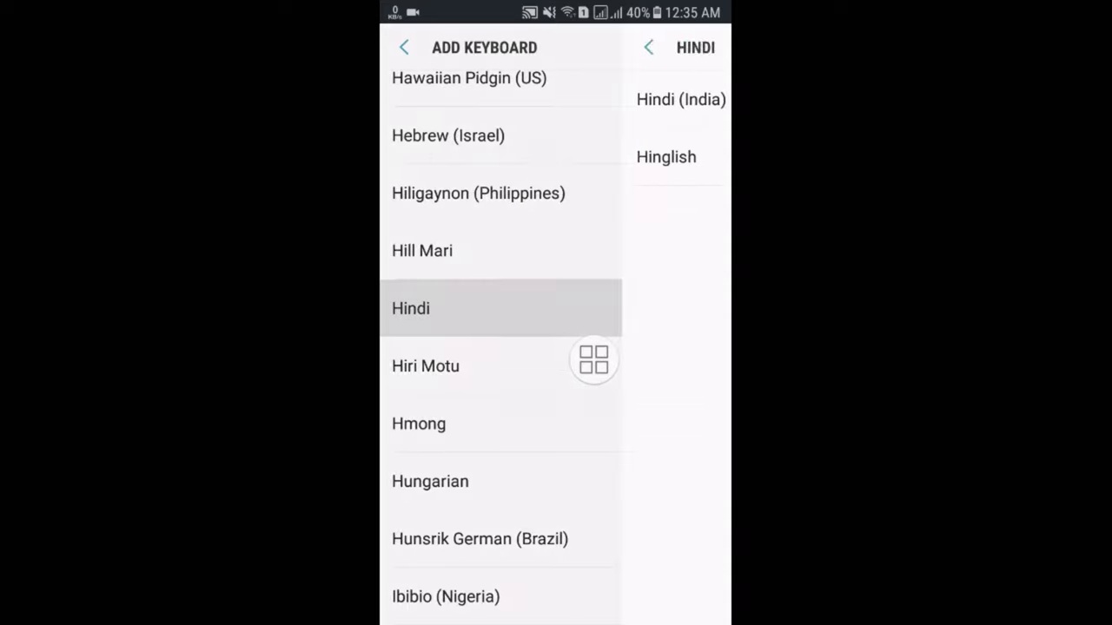
drag(593, 361, 601, 106)
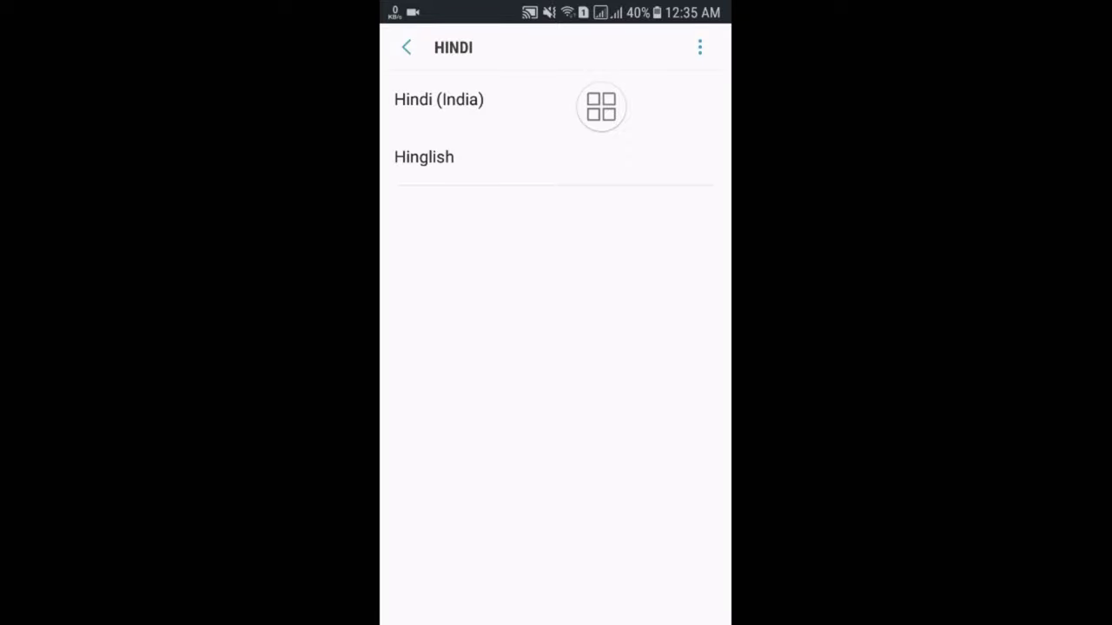
click(486, 99)
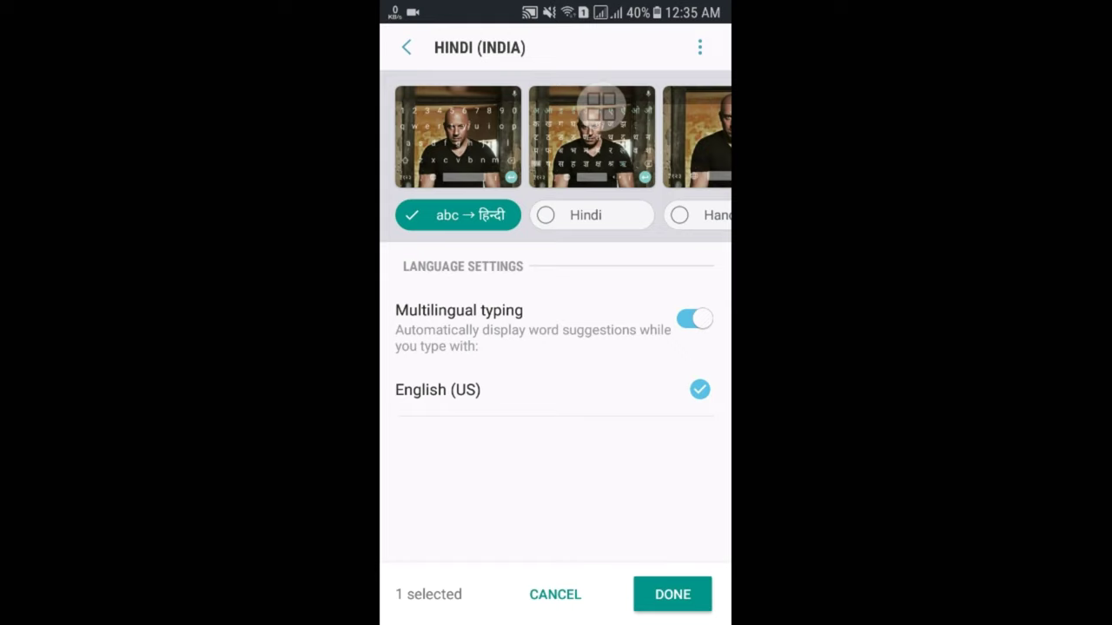
mouse_move(601, 106)
mouse_down()
mouse_move(585, 318)
mouse_move(645, 507)
mouse_move(676, 528)
mouse_move(701, 461)
mouse_up()
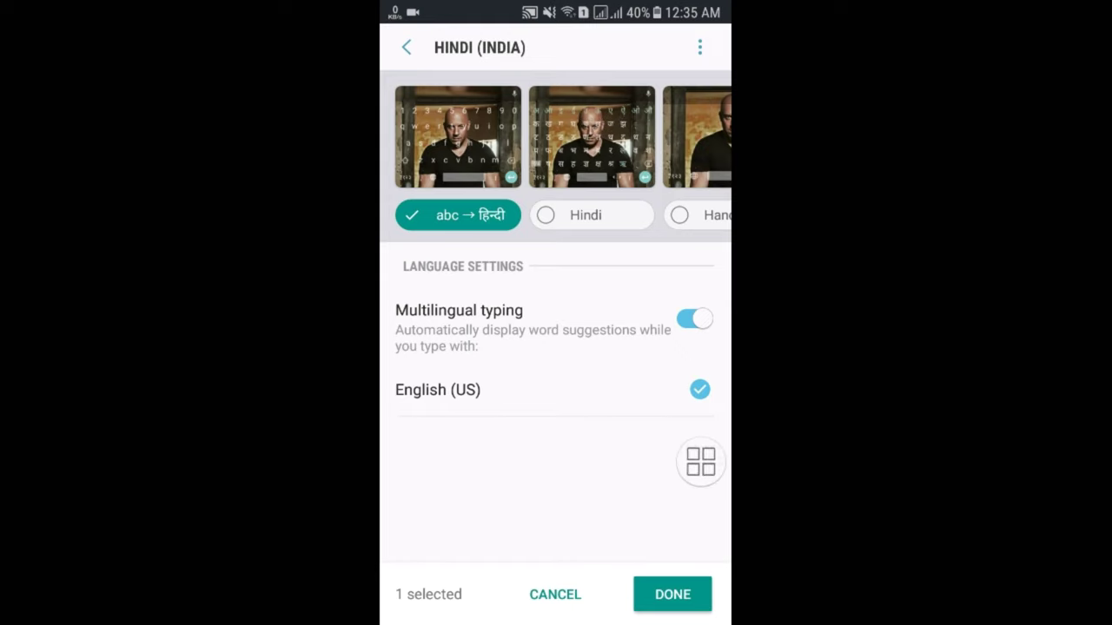
click(672, 594)
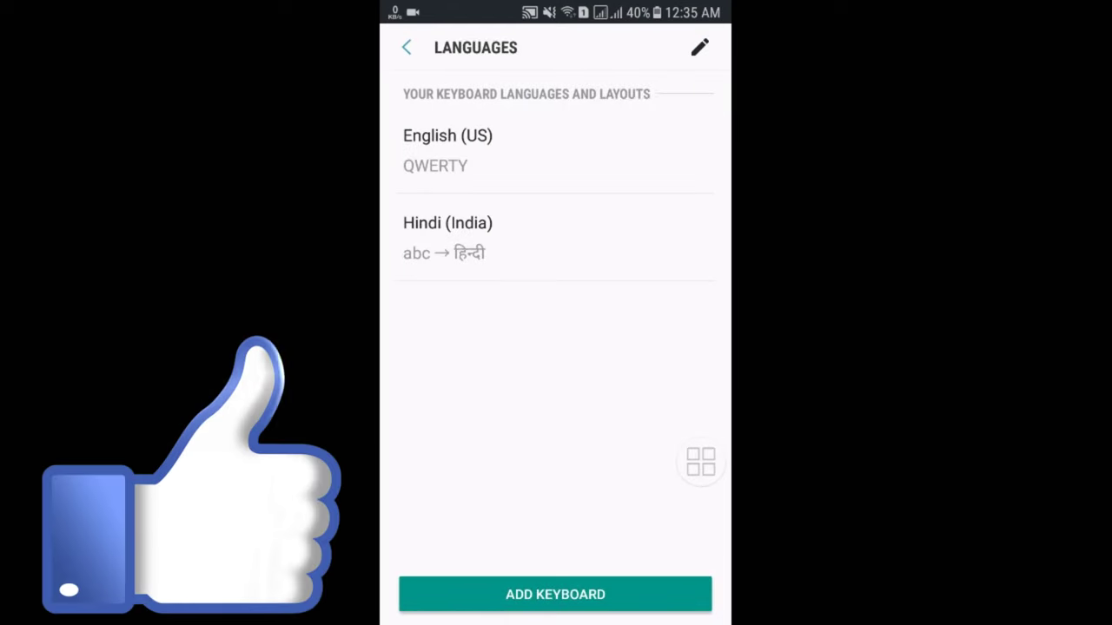
click(406, 47)
mouse_move(701, 461)
mouse_down()
mouse_move(600, 236)
mouse_move(521, 154)
mouse_move(568, 162)
mouse_move(531, 160)
mouse_up()
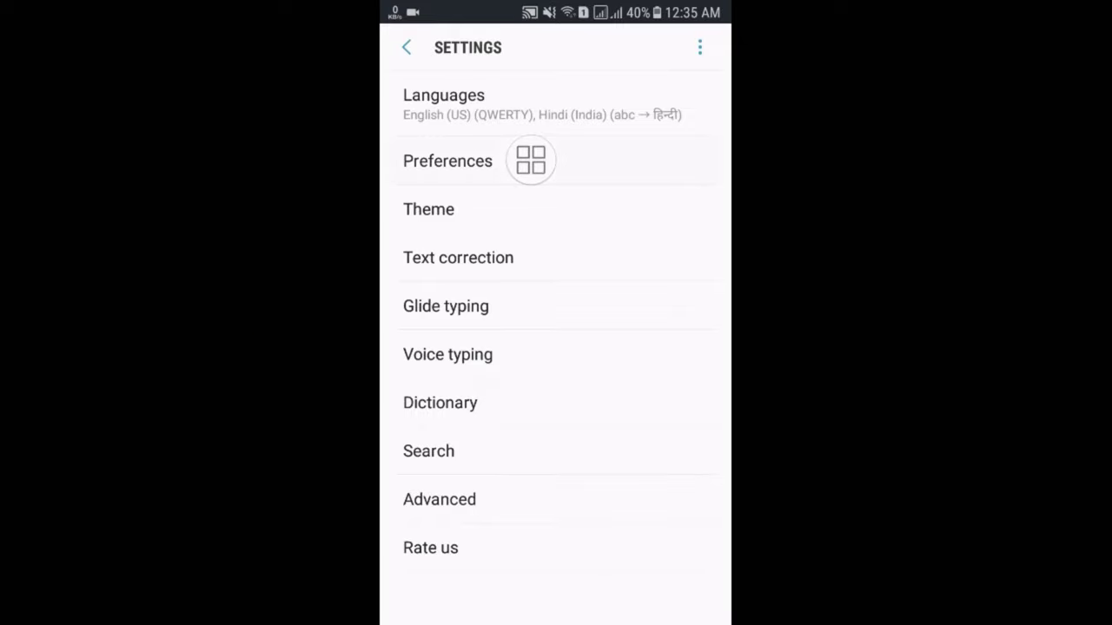
- Toggle the Number row off and on in Preferences, then switch to YouTube's search screen
click(447, 160)
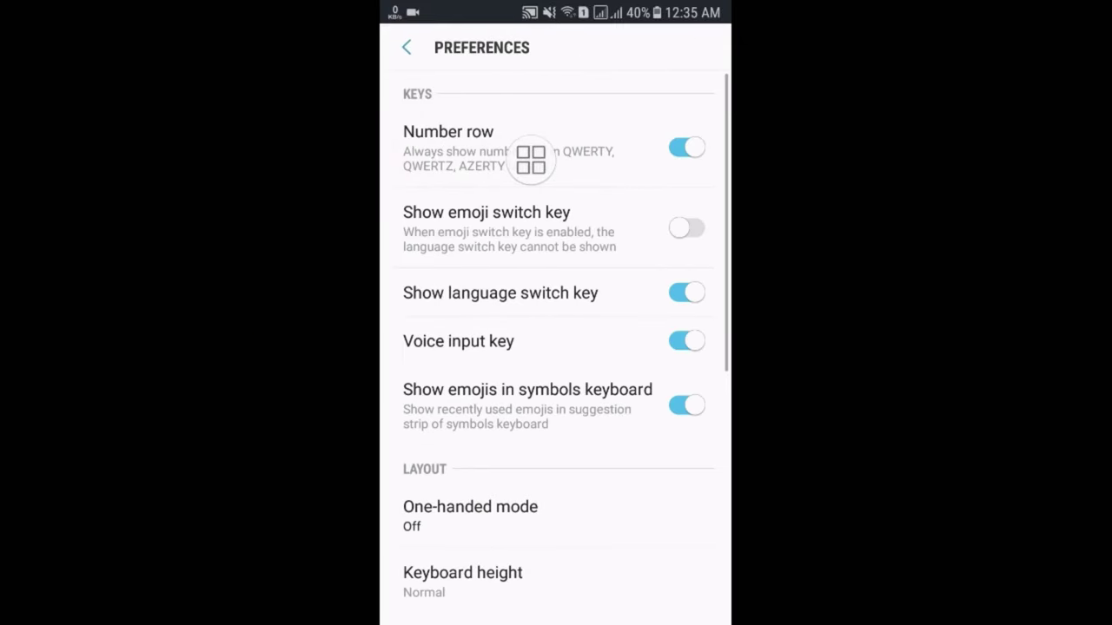
click(686, 148)
click(686, 147)
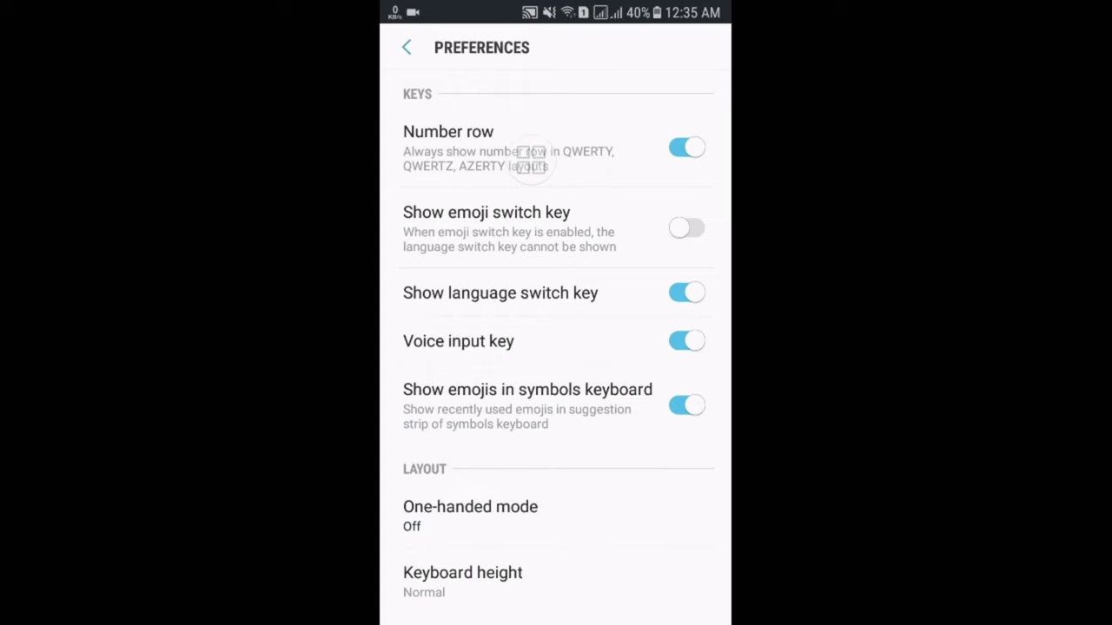
key(alt+Tab)
click(556, 286)
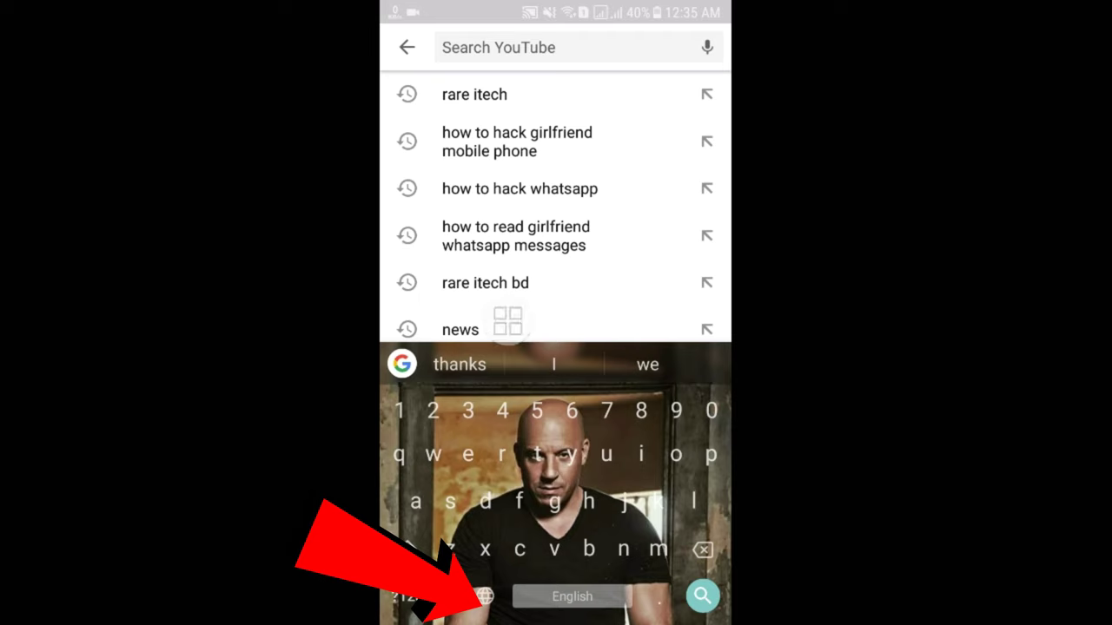
click(485, 596)
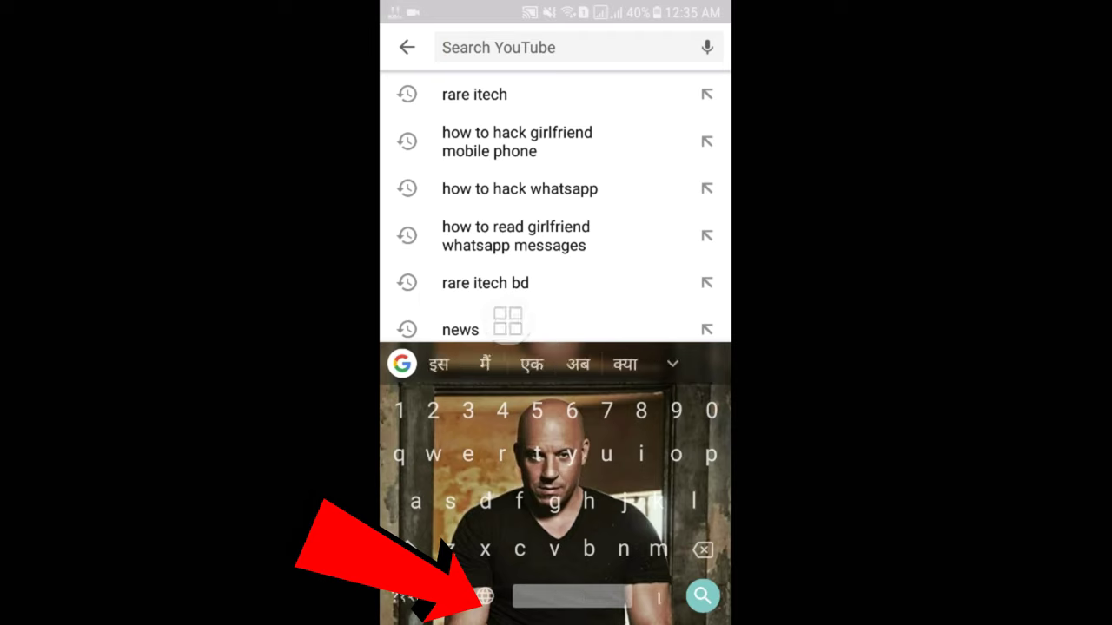
key(Escape)
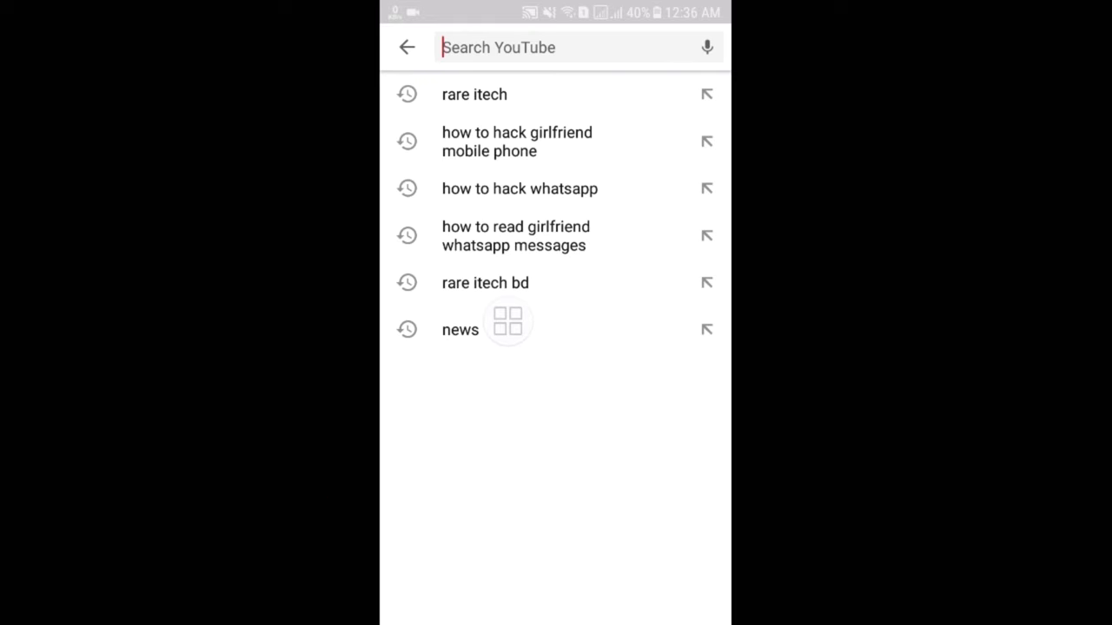
click(565, 47)
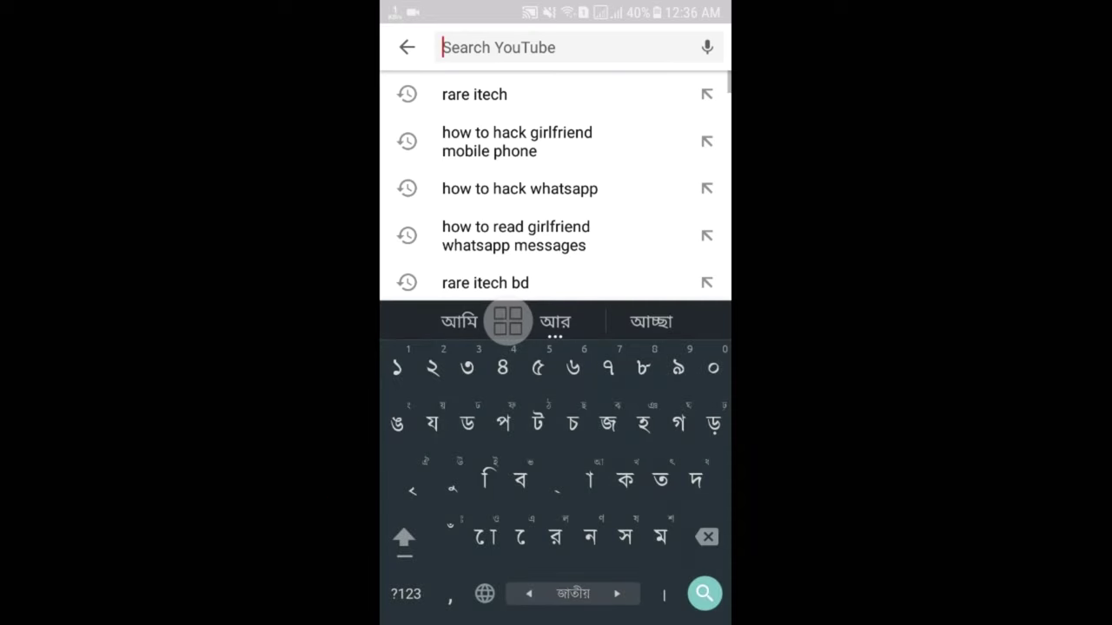
drag(539, 594, 608, 594)
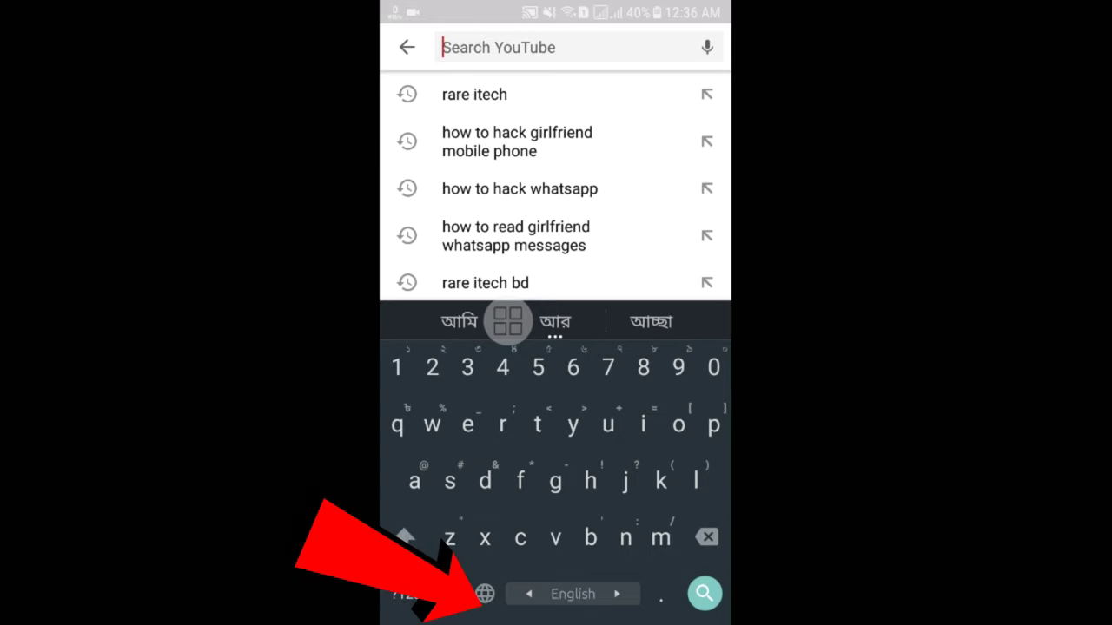
click(484, 594)
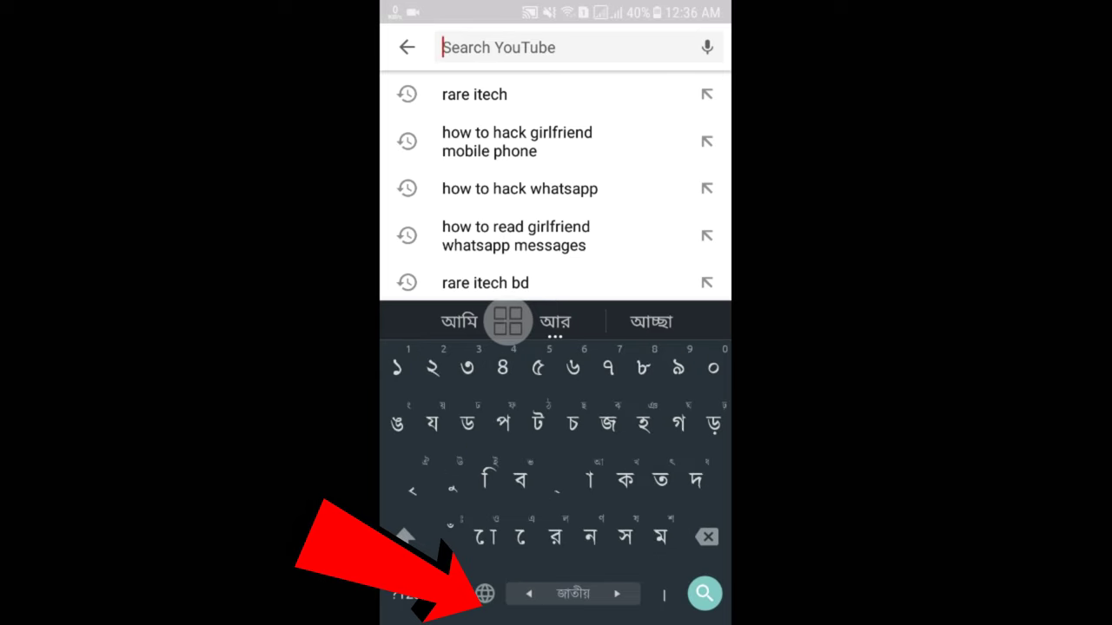
click(485, 594)
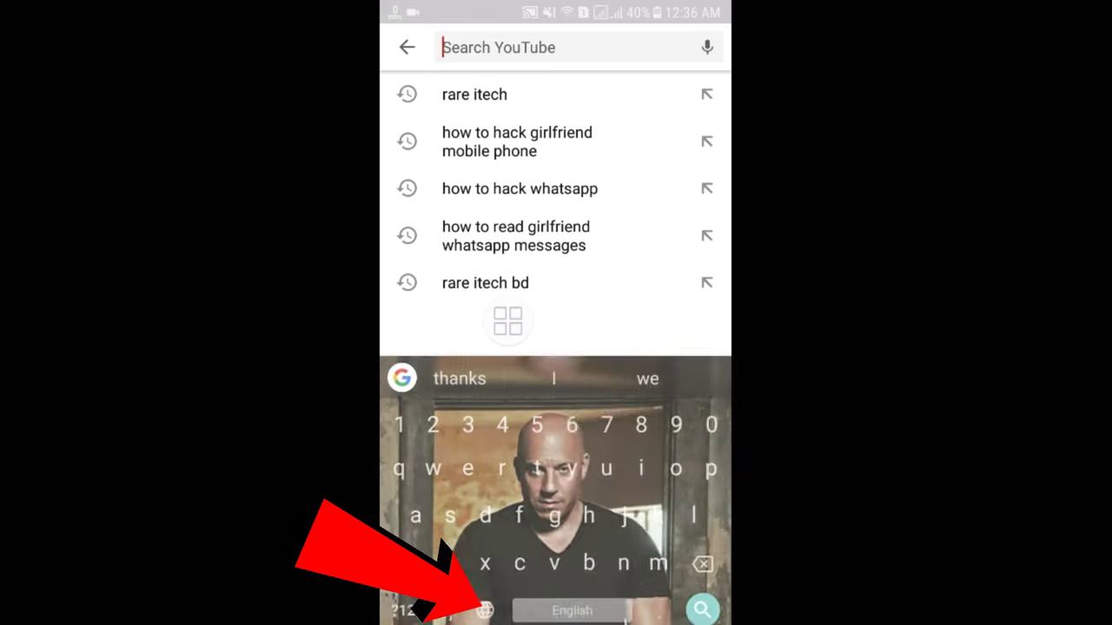